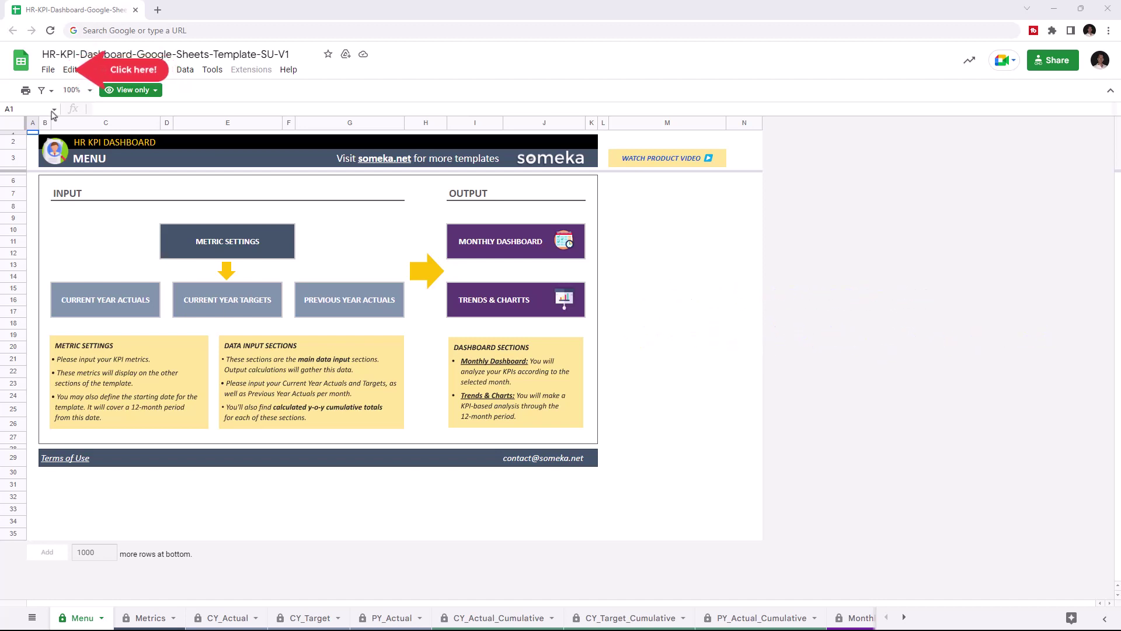
Make a copy of the HR KPI dashboard template, with the 'Copy of' prefix removed from its name
click(48, 70)
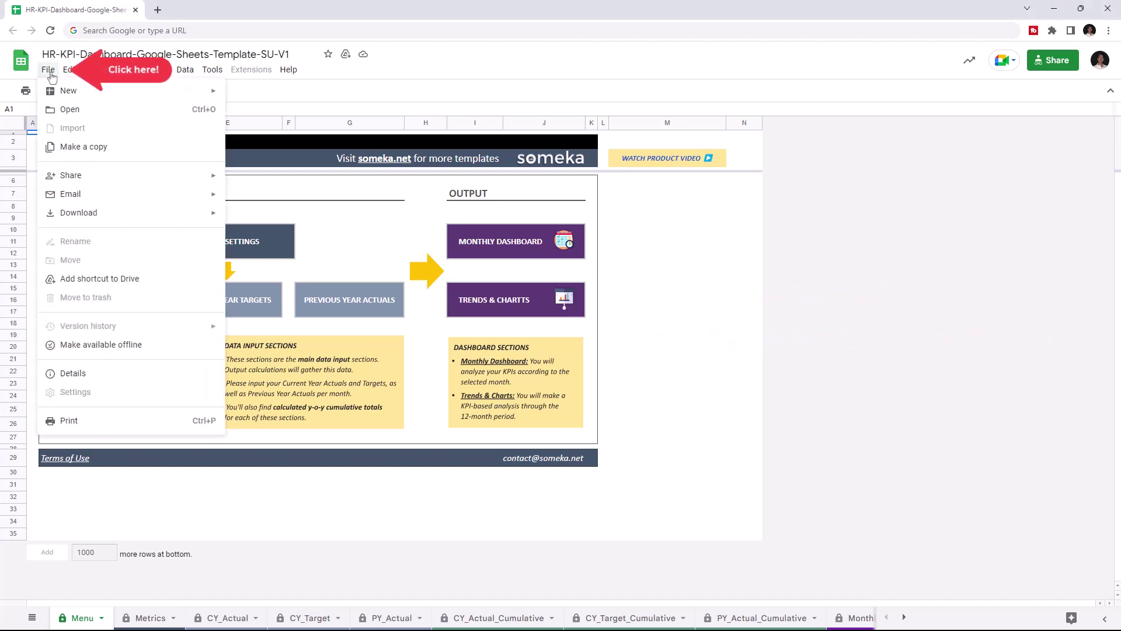
click(98, 147)
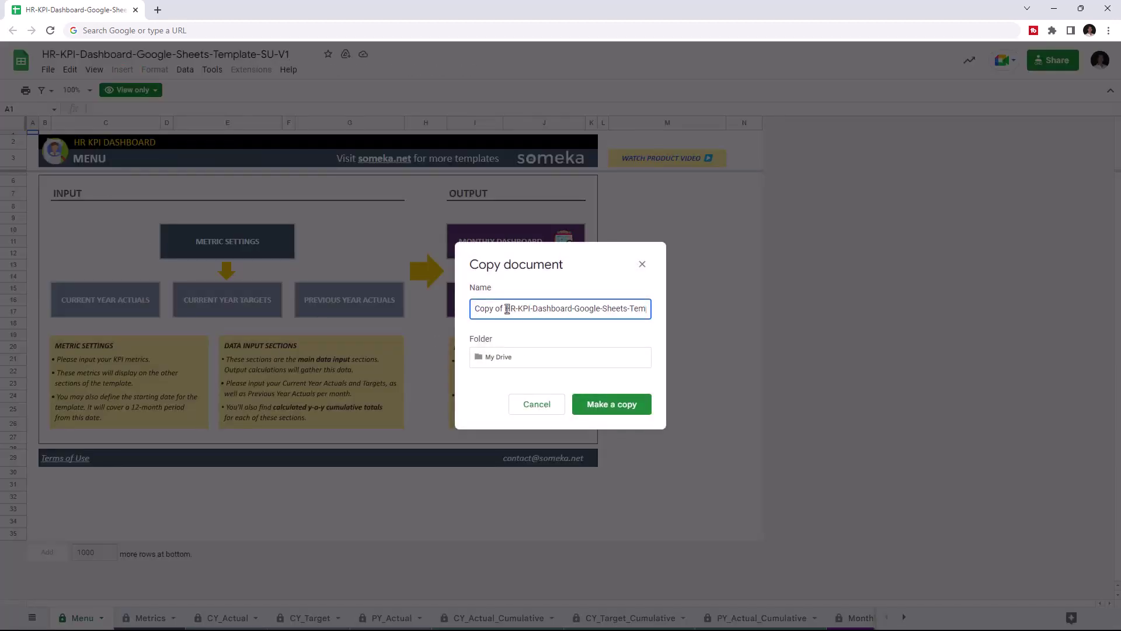
drag(504, 309, 385, 308)
key(BackSpace)
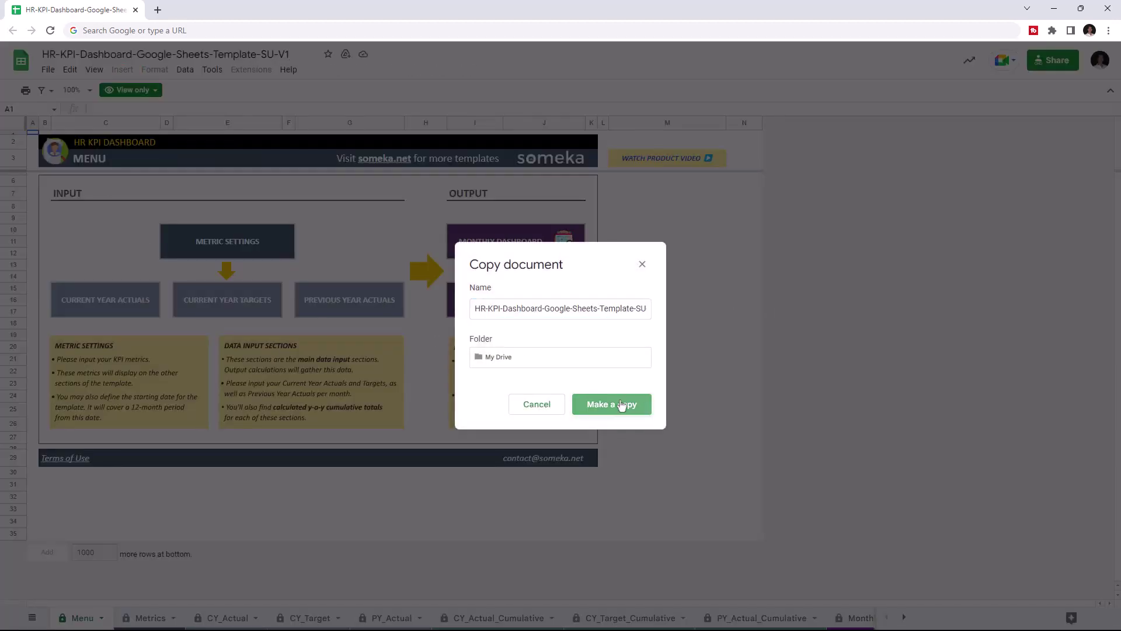
click(619, 404)
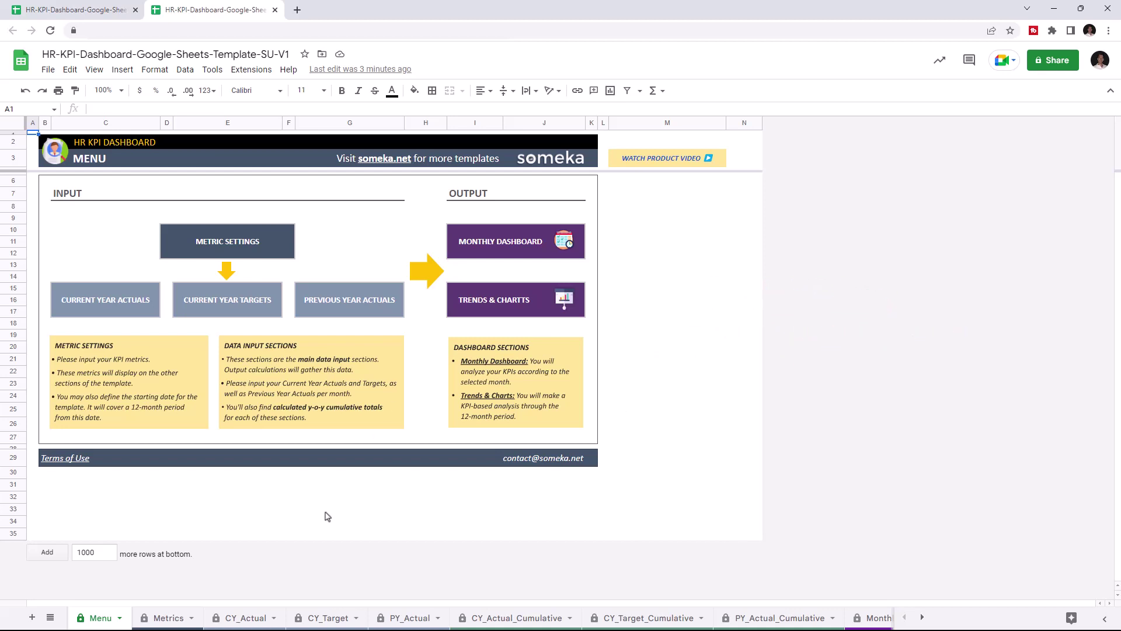
Tour the Metrics, CY_Actual, CY_Target, PY_Actual, Monthly_Analysis and KPI_Analysis sheets, then return to Metrics
click(162, 619)
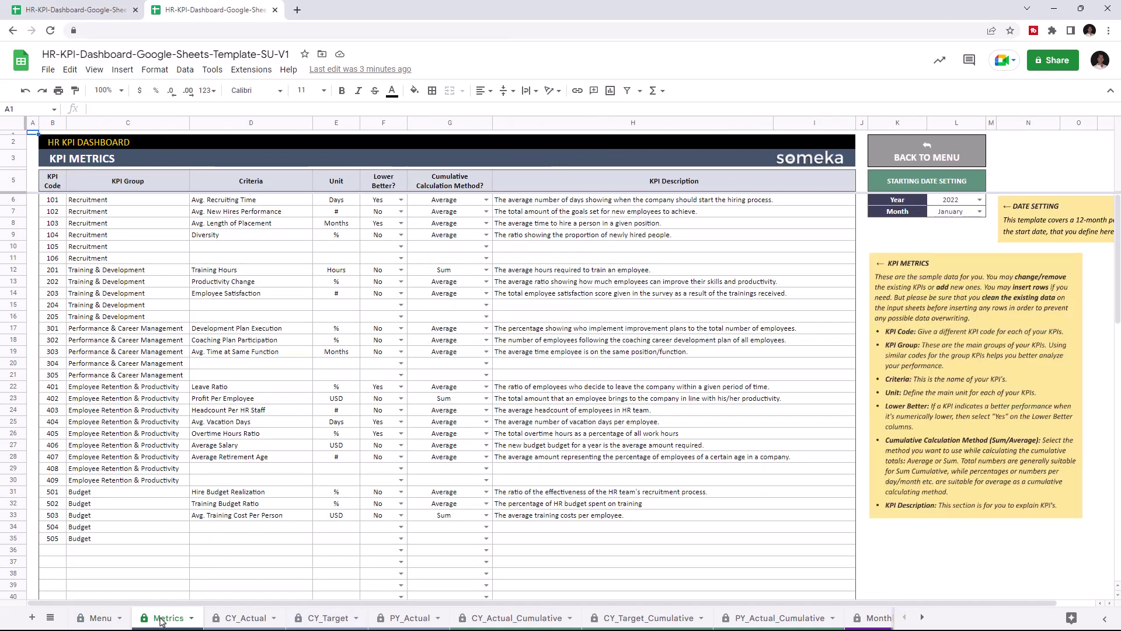
click(245, 619)
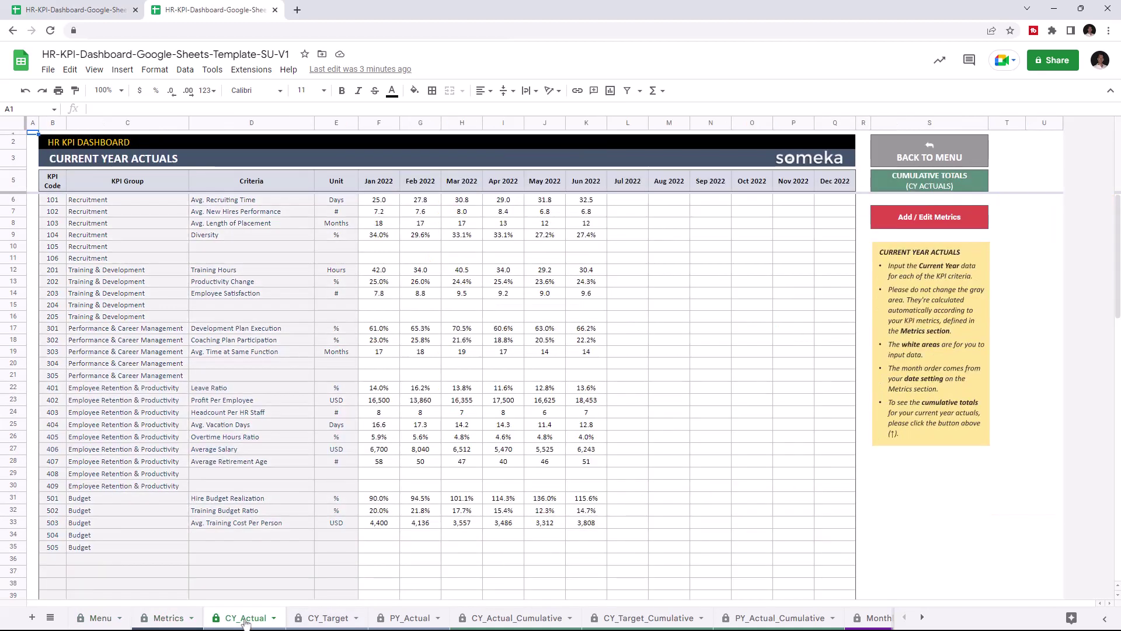
click(315, 620)
click(412, 620)
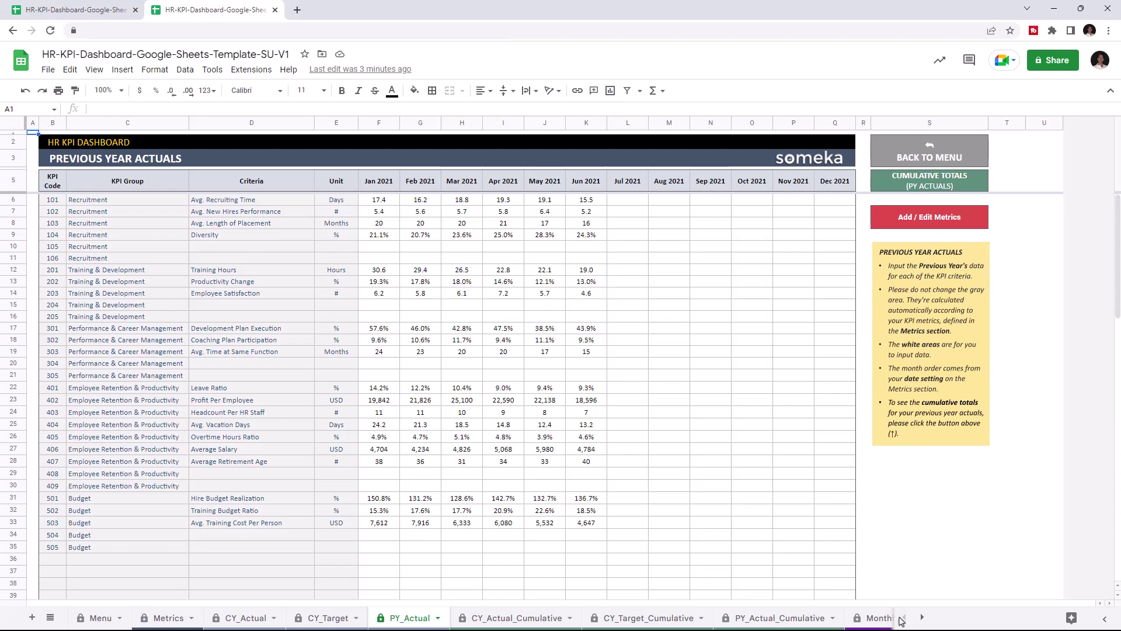
click(875, 619)
click(920, 618)
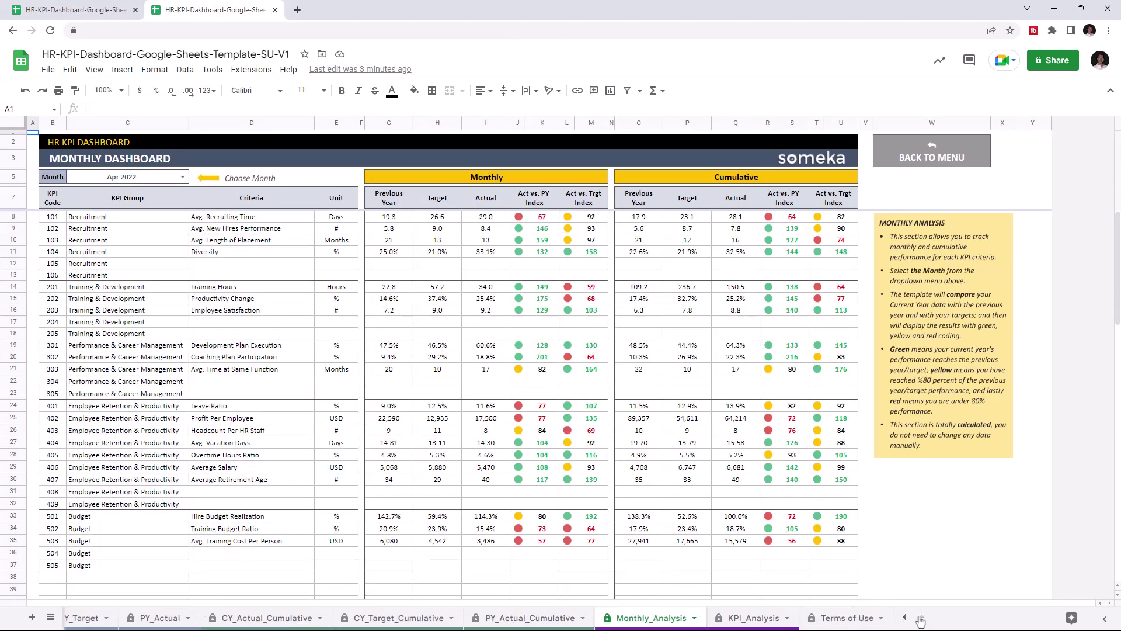
click(772, 620)
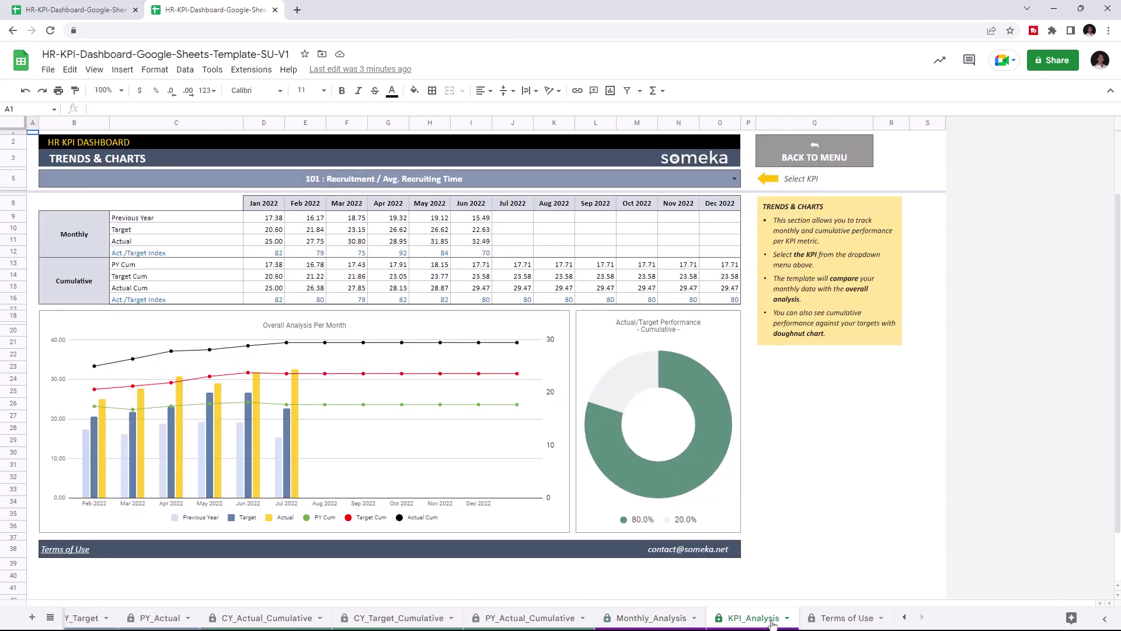
scroll(771, 620, left, 5)
click(158, 619)
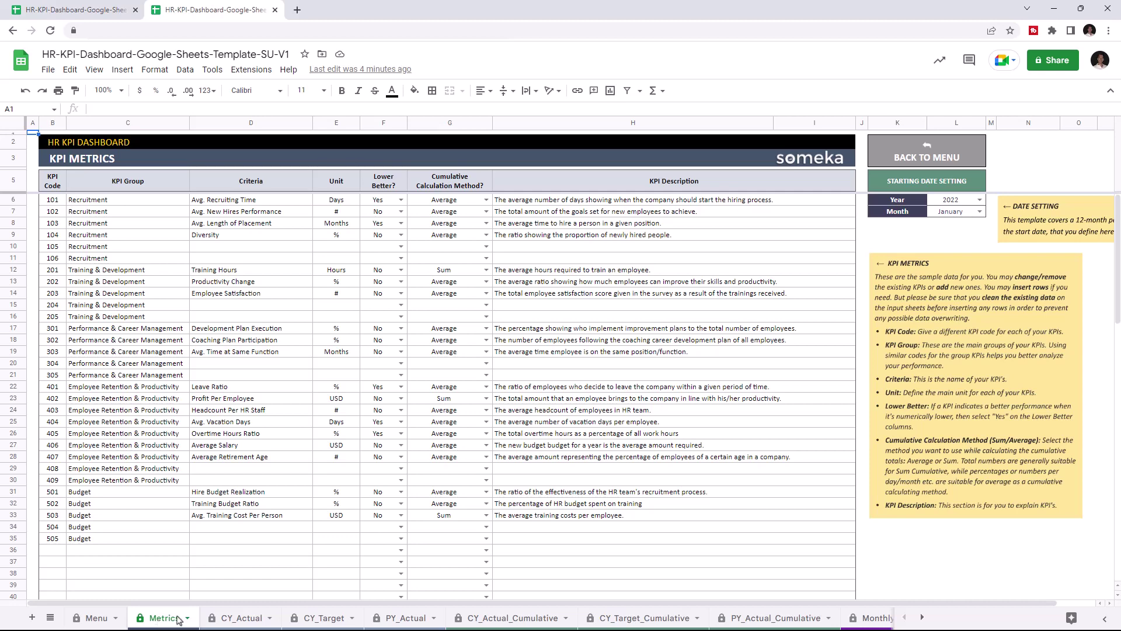
Check the start date setting, then enter Profit with unit USD in Metrics row 34
click(980, 202)
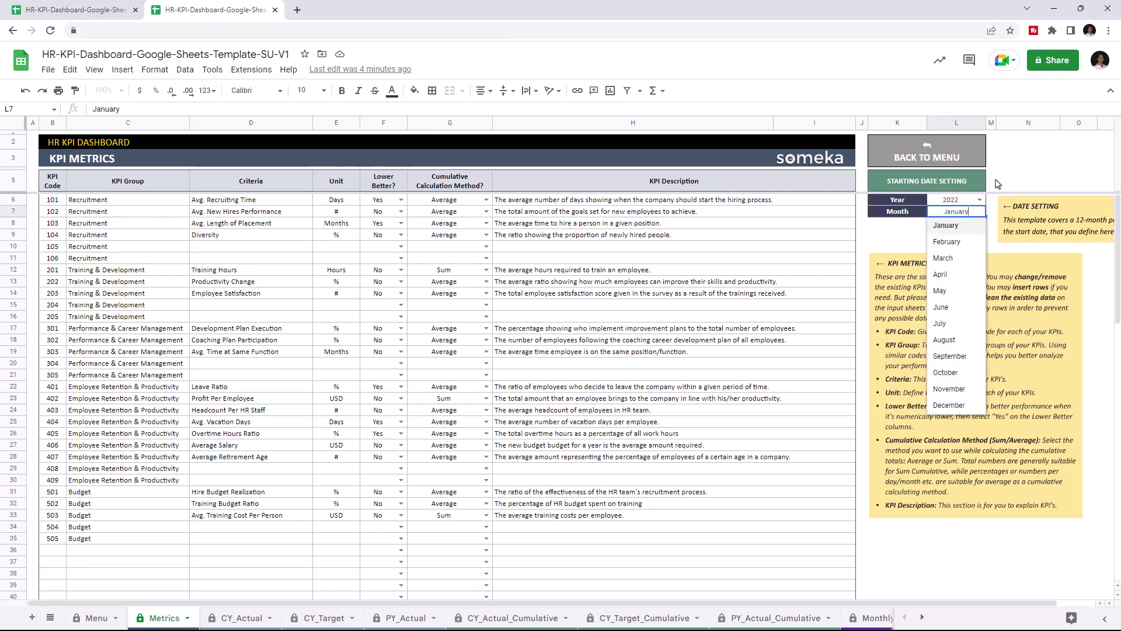
click(996, 183)
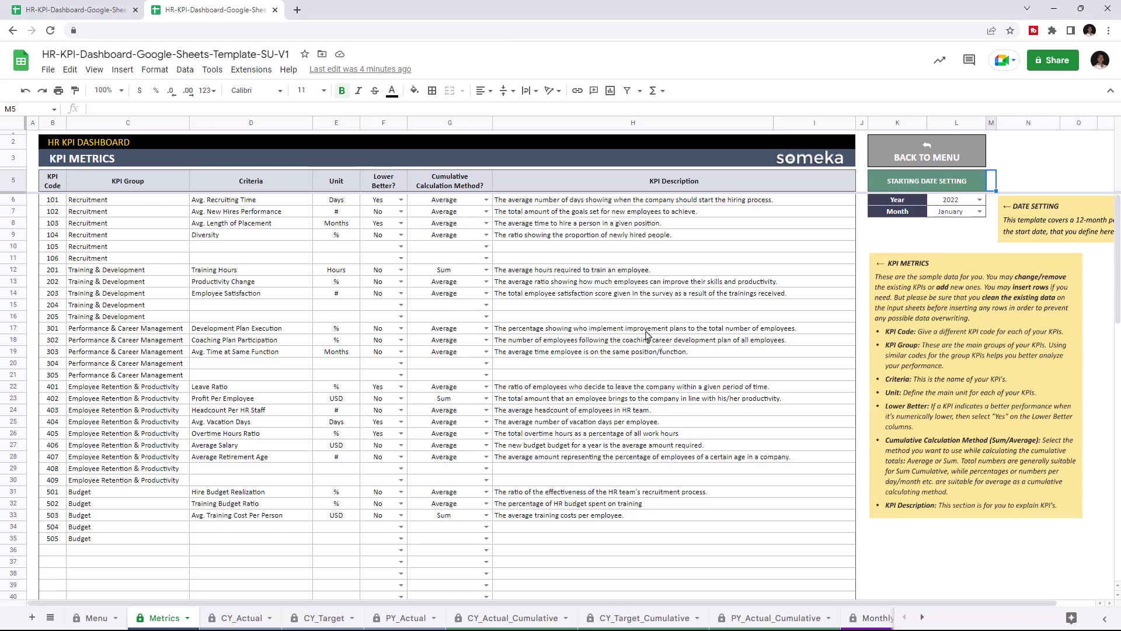
click(270, 527)
text(Profit)
click(340, 528)
text(USD)
Set Profit's lower-better option to No and its cumulative method to Sum
click(398, 530)
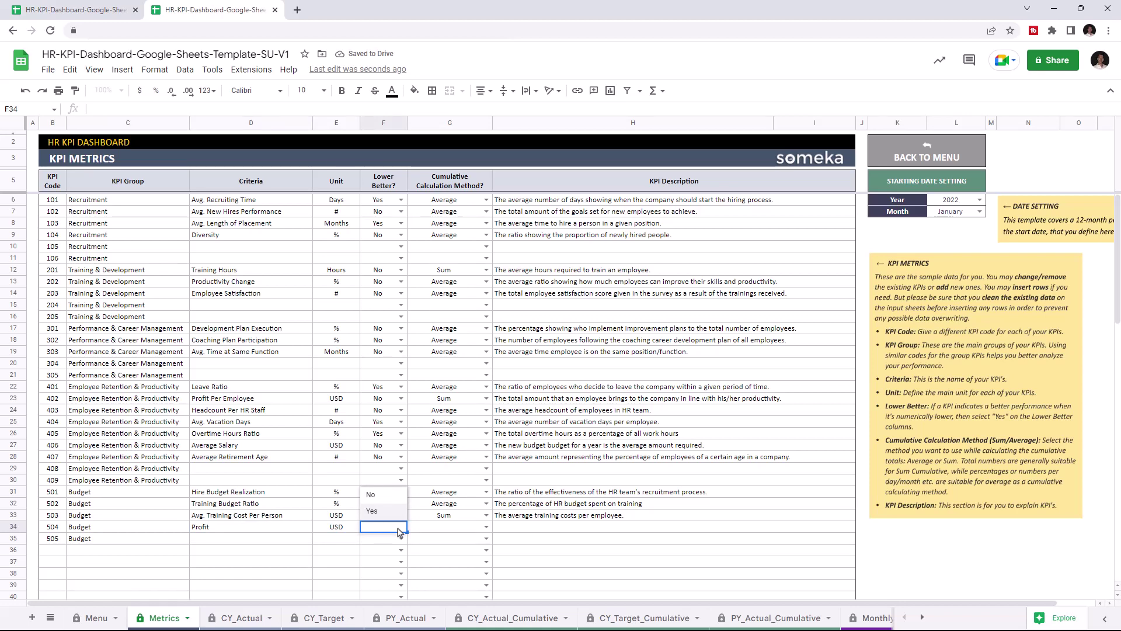
click(379, 496)
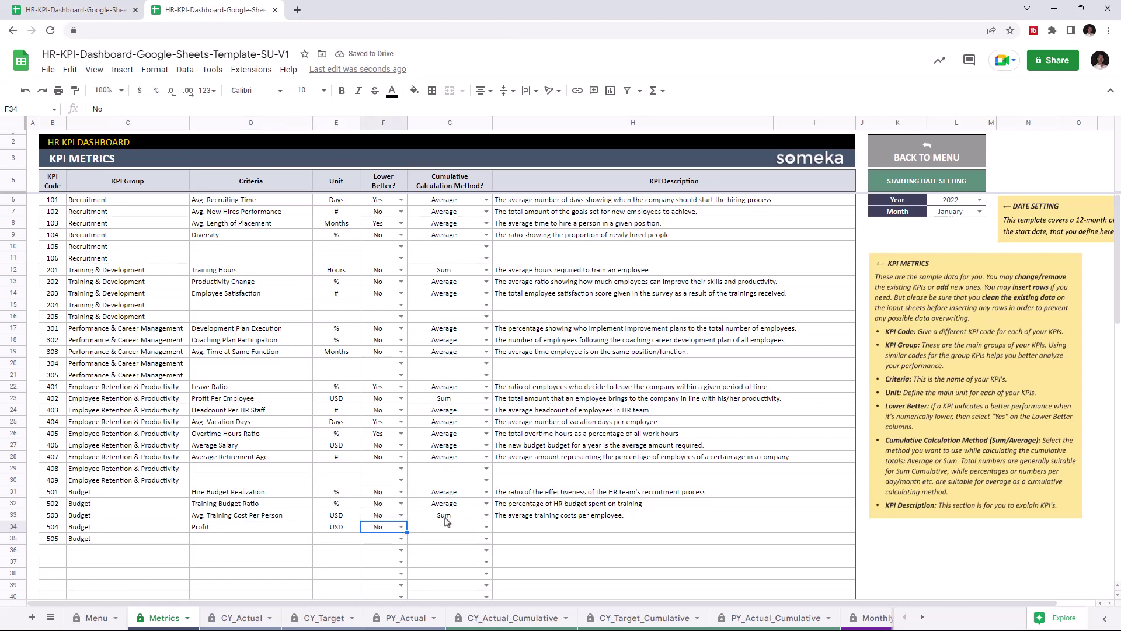
click(484, 528)
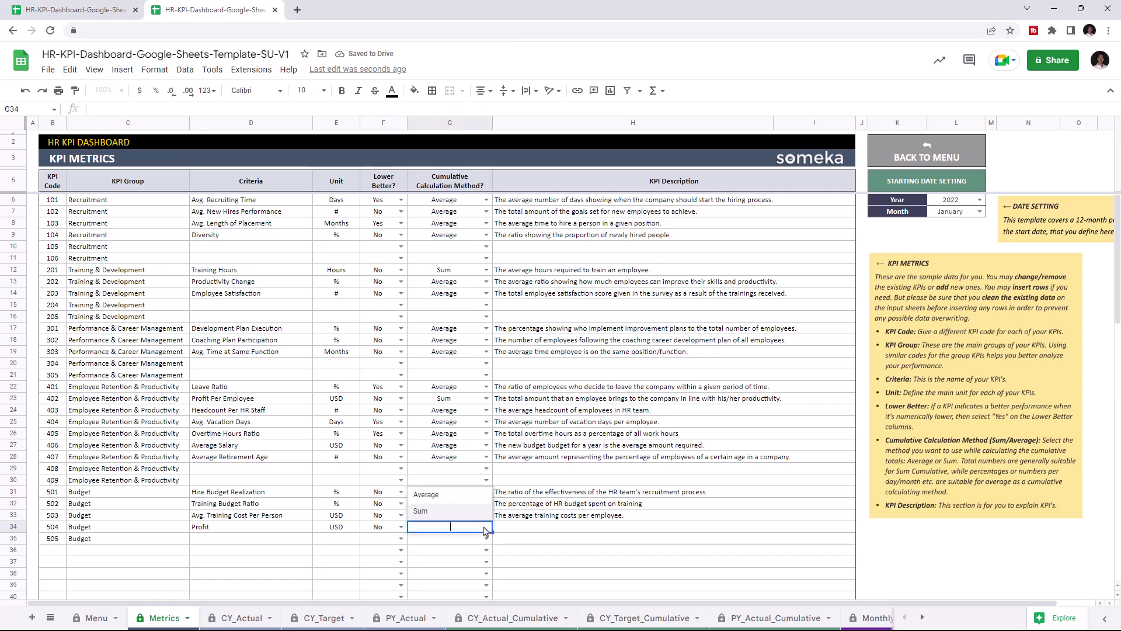
click(420, 511)
click(538, 531)
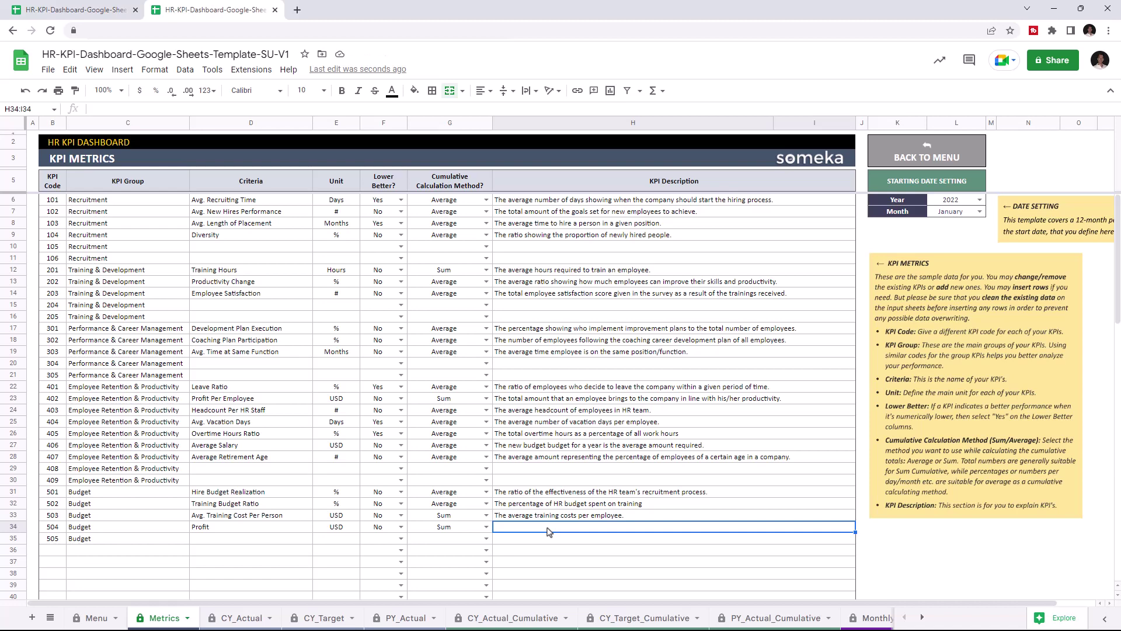
On CY_Actual, enter Profit's January and February 2022 actuals of 55000 and 51000
mouse_move(215, 604)
click(232, 619)
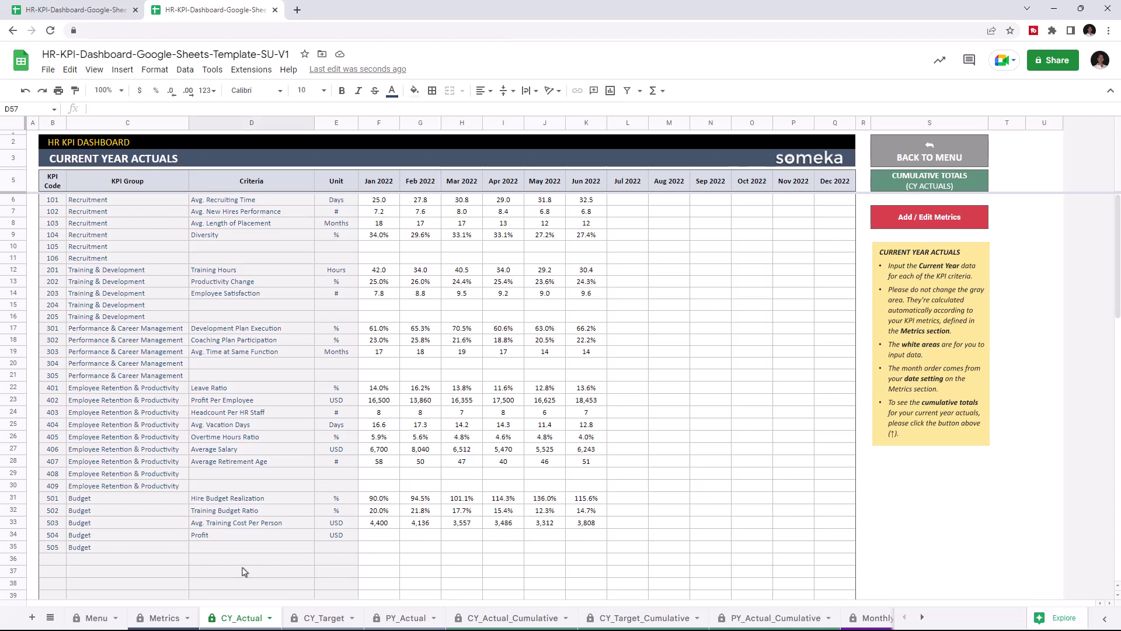
click(250, 536)
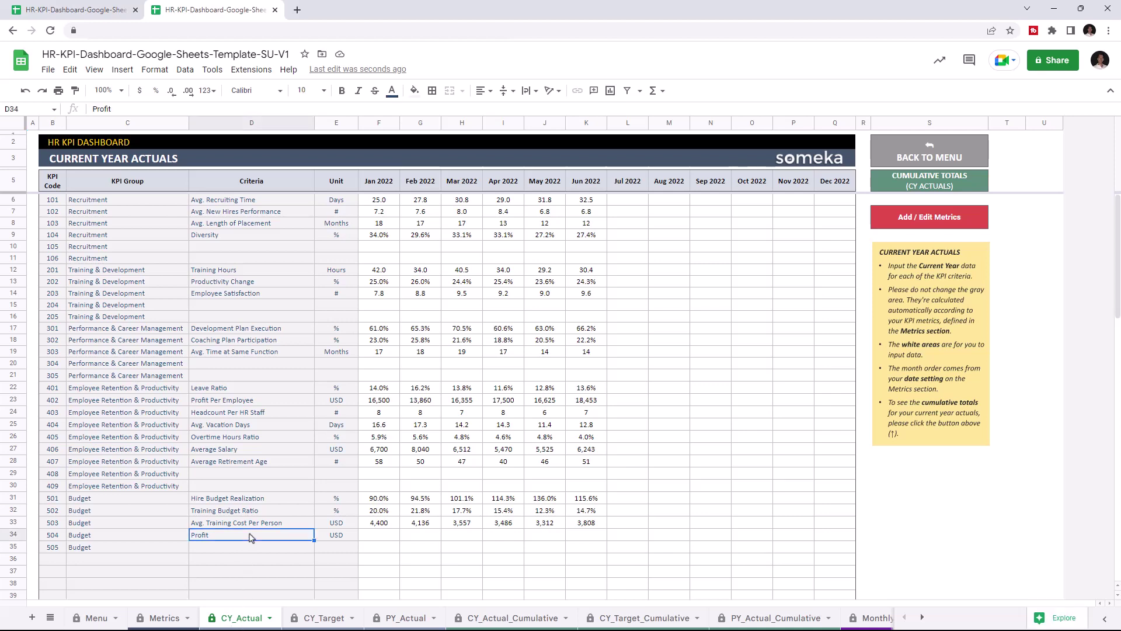
click(390, 539)
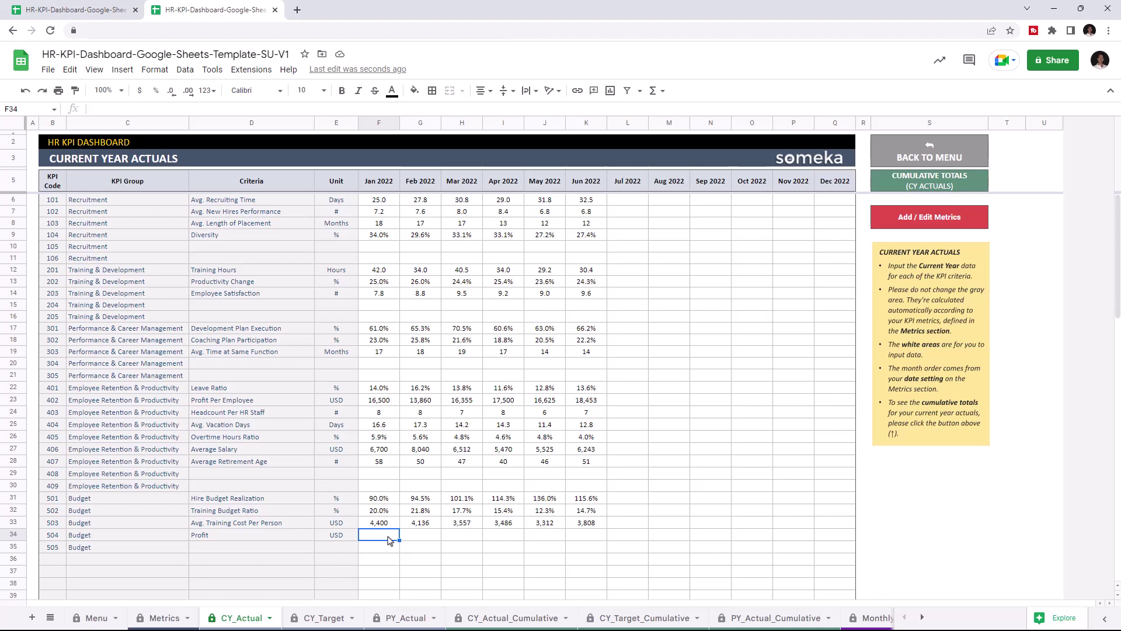
text(55000)
key(Tab)
text(51000)
key(Tab)
Enter Profit's March–June 2022 actuals: 49000, 53000, 55000 and 60000
text(49000	53000)
key(Tab)
text(55000)
key(Tab)
text(60000)
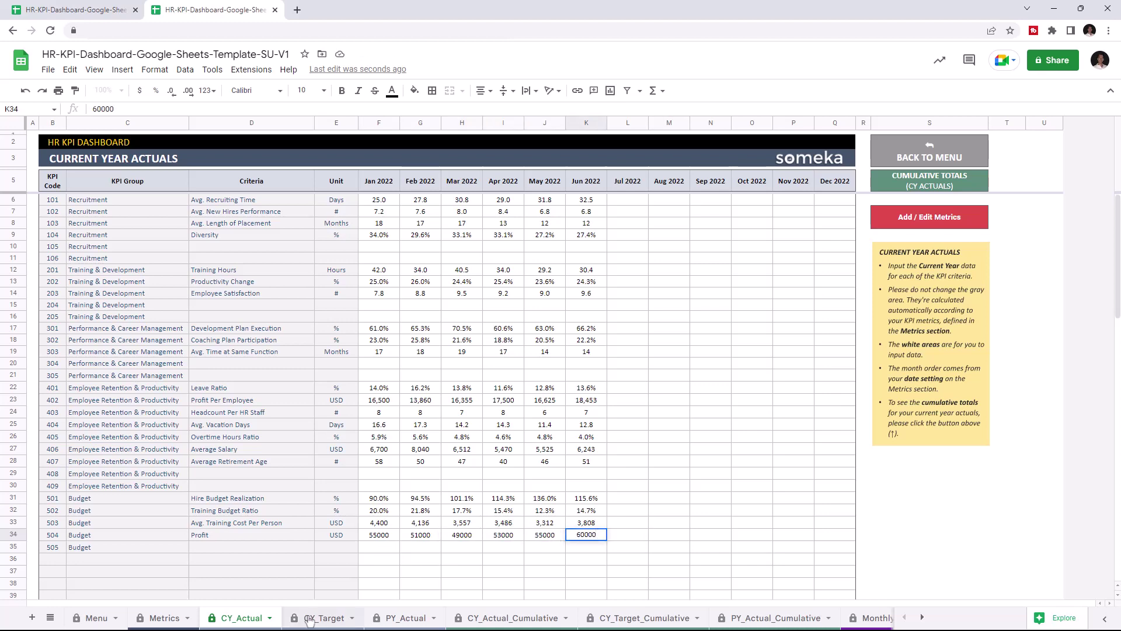
click(309, 620)
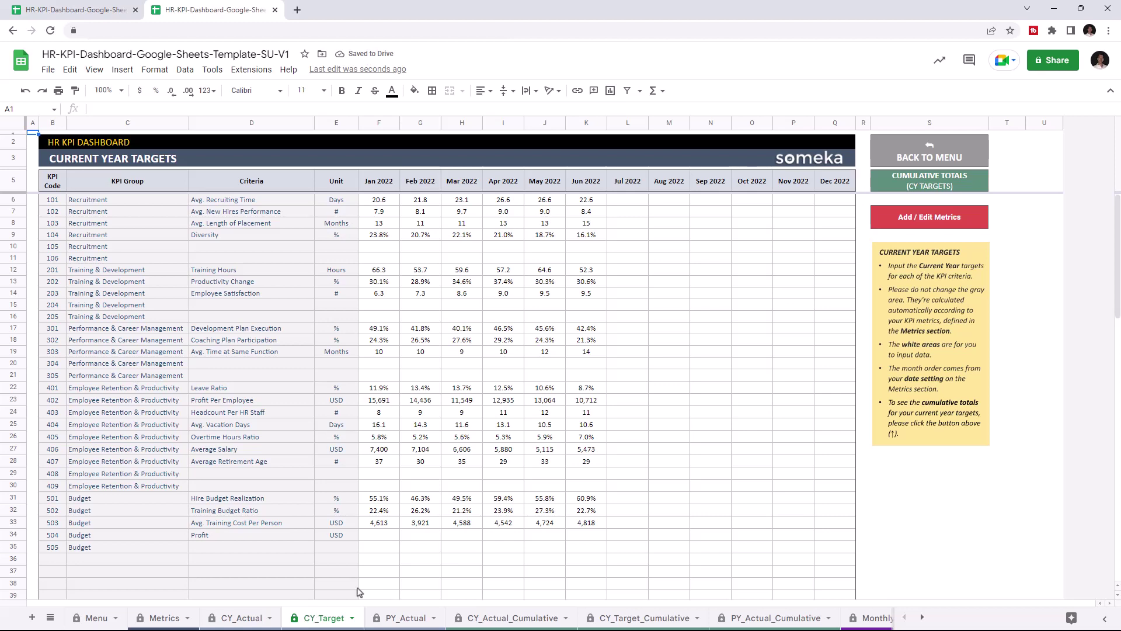
Enter 50000 as Profit's January 2022 target in CY_Target cell F34
click(386, 536)
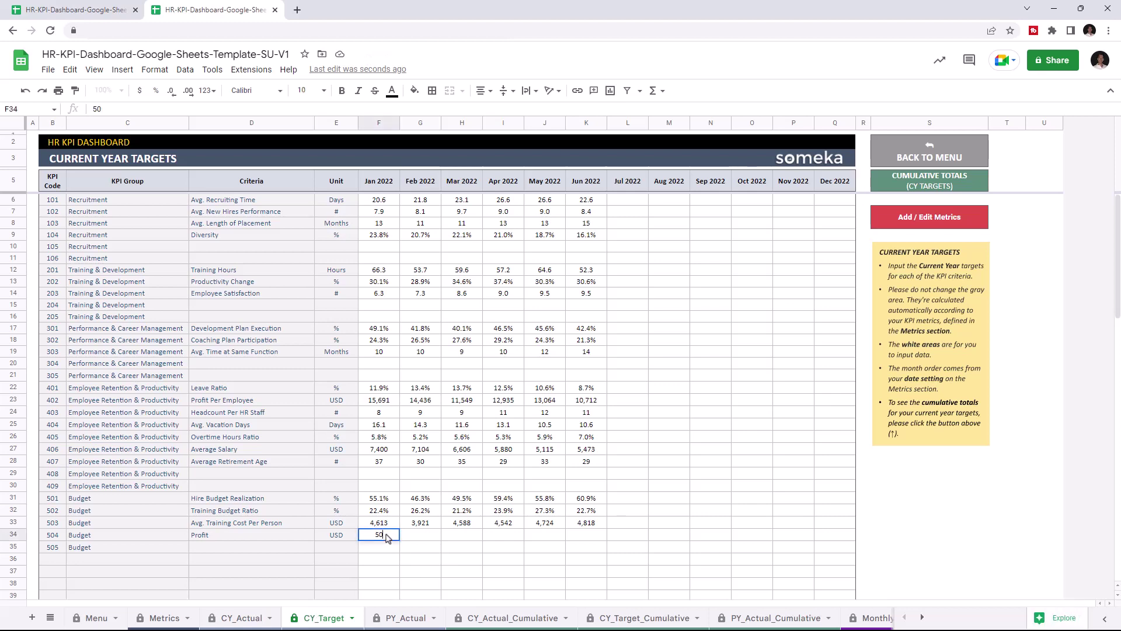
text(50000)
key(Return)
click(398, 539)
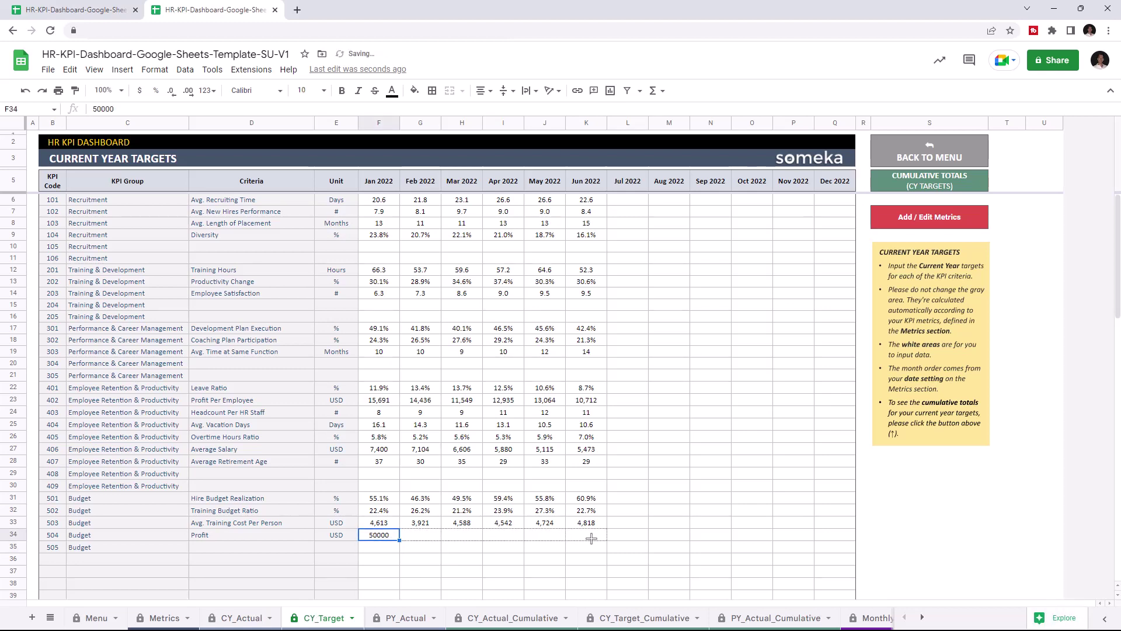
click(403, 619)
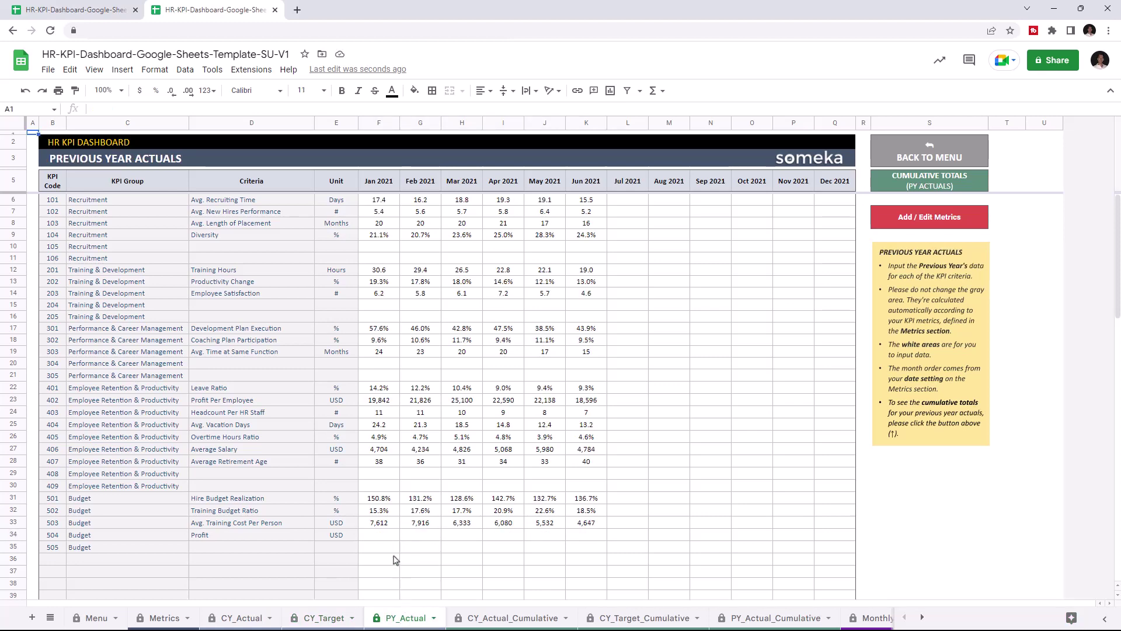
Enter Profit's 2021 actuals 45000, 42000, 46000, 41000, 48000, 51000 in PY_Actual F34:K34
click(384, 536)
text(45000	42000	46000)
key(Tab)
text(41000)
key(Tab)
text(48000)
key(Tab)
text(51000)
click(586, 536)
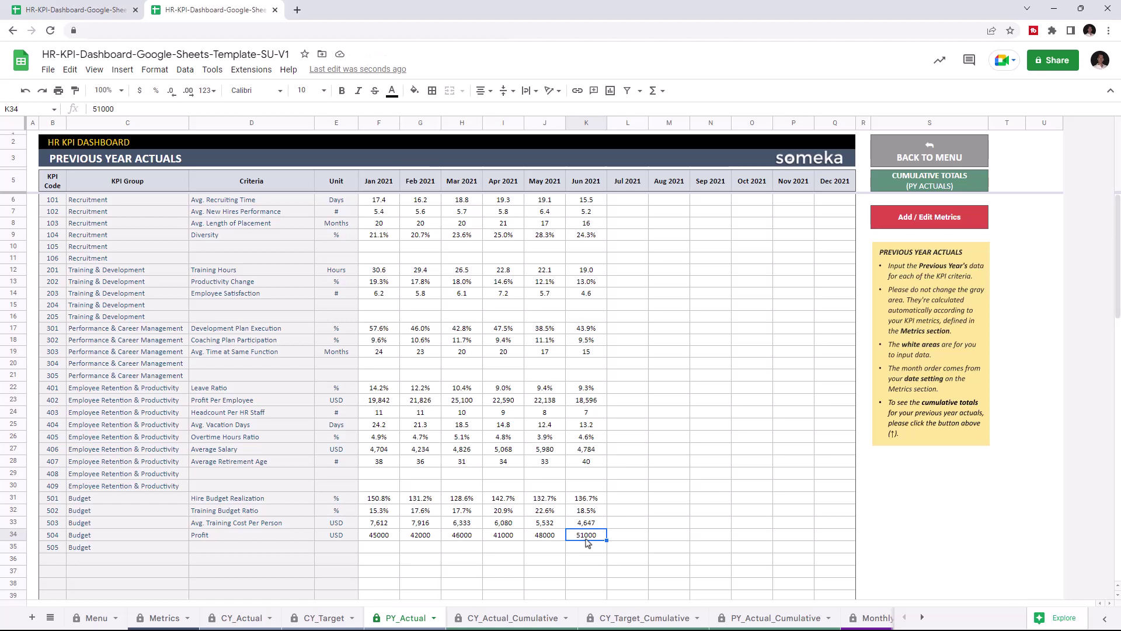
click(526, 619)
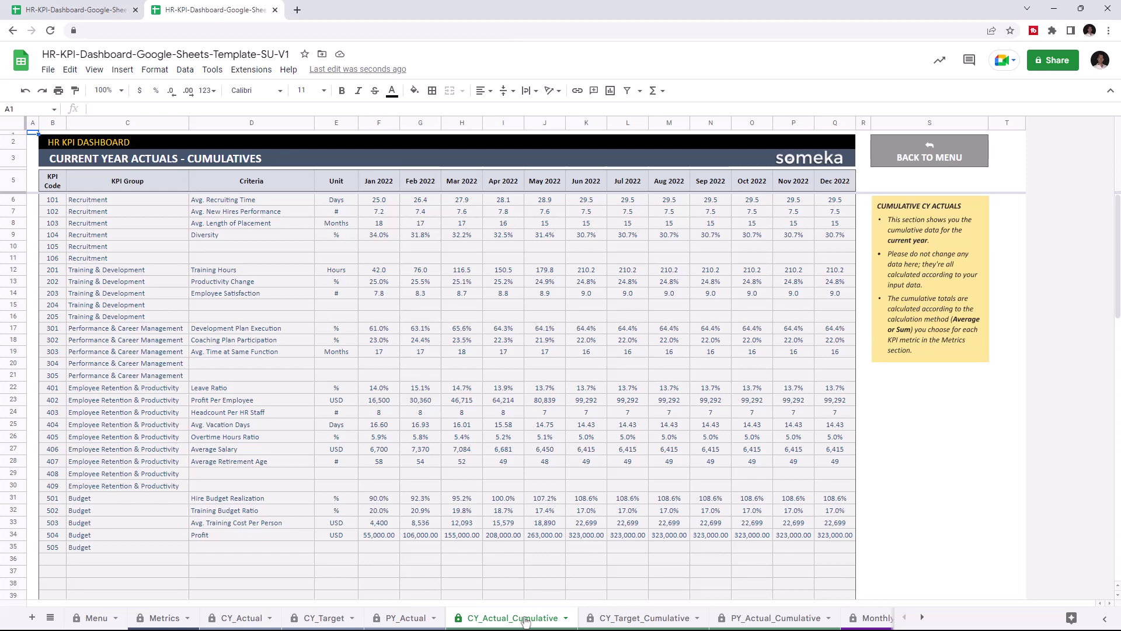
Review the CY_Target_Cumulative and PY_Actual_Cumulative sheets, then the Monthly_Analysis dashboard
click(641, 617)
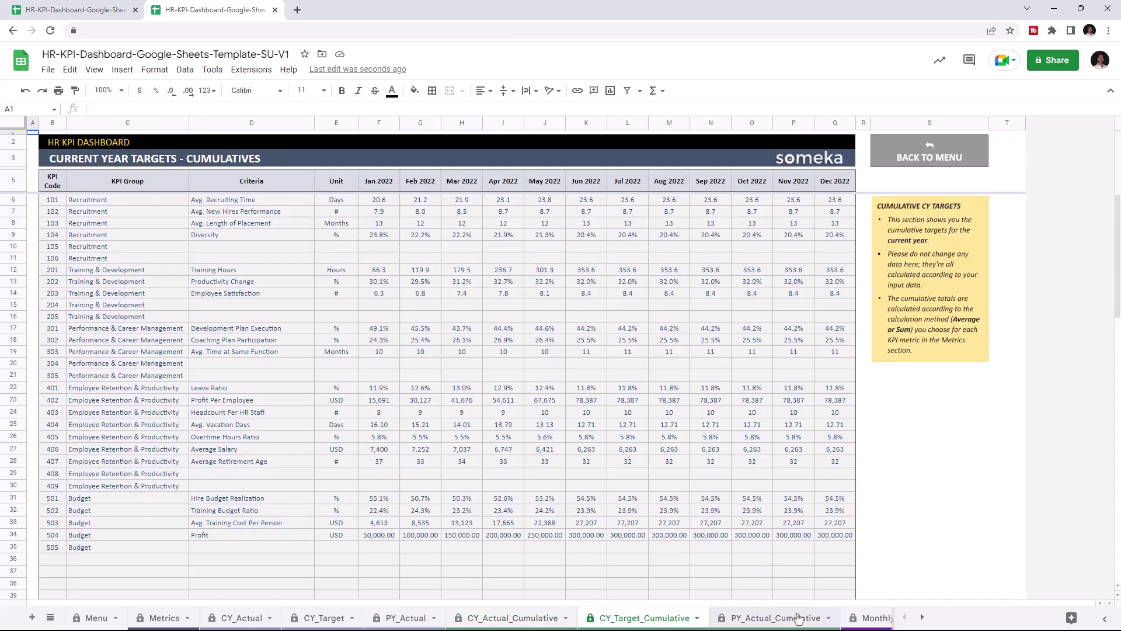
click(798, 618)
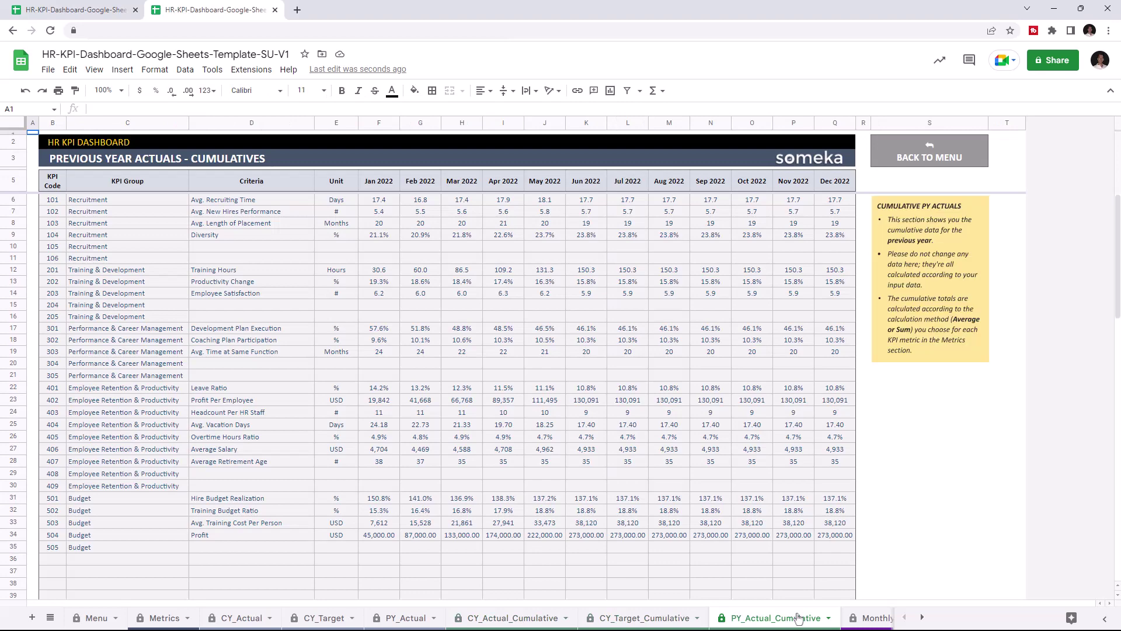
click(885, 618)
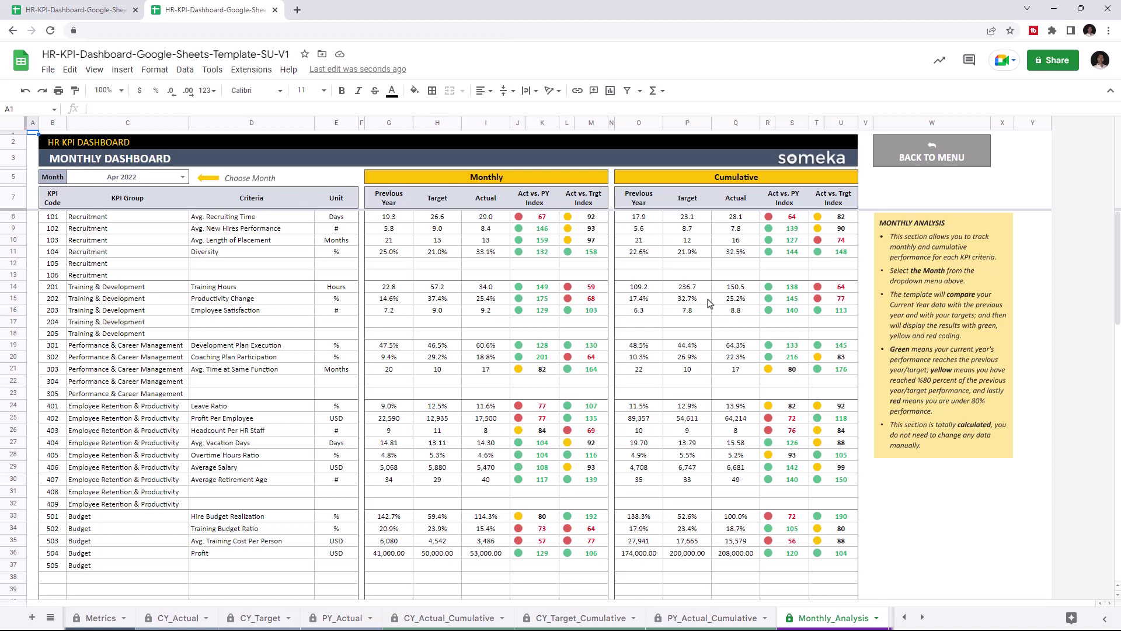
Try Feb 2022, then set the Monthly_Analysis dashboard month to Jun 2022
click(293, 553)
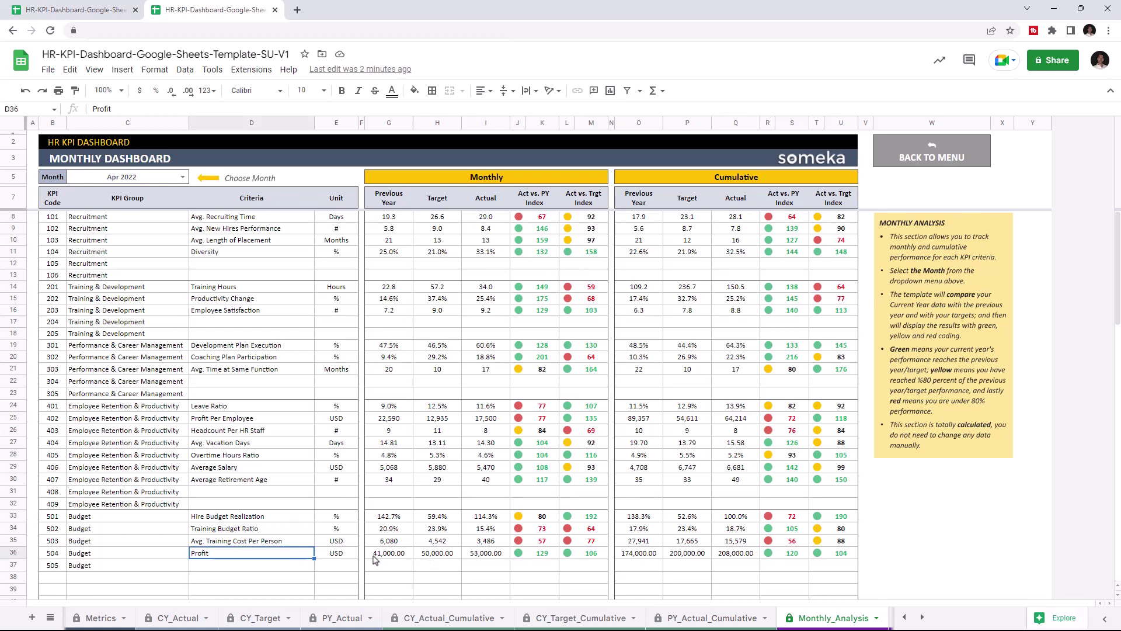
click(181, 178)
click(125, 194)
click(182, 177)
click(87, 208)
click(181, 178)
click(88, 257)
click(181, 177)
click(115, 273)
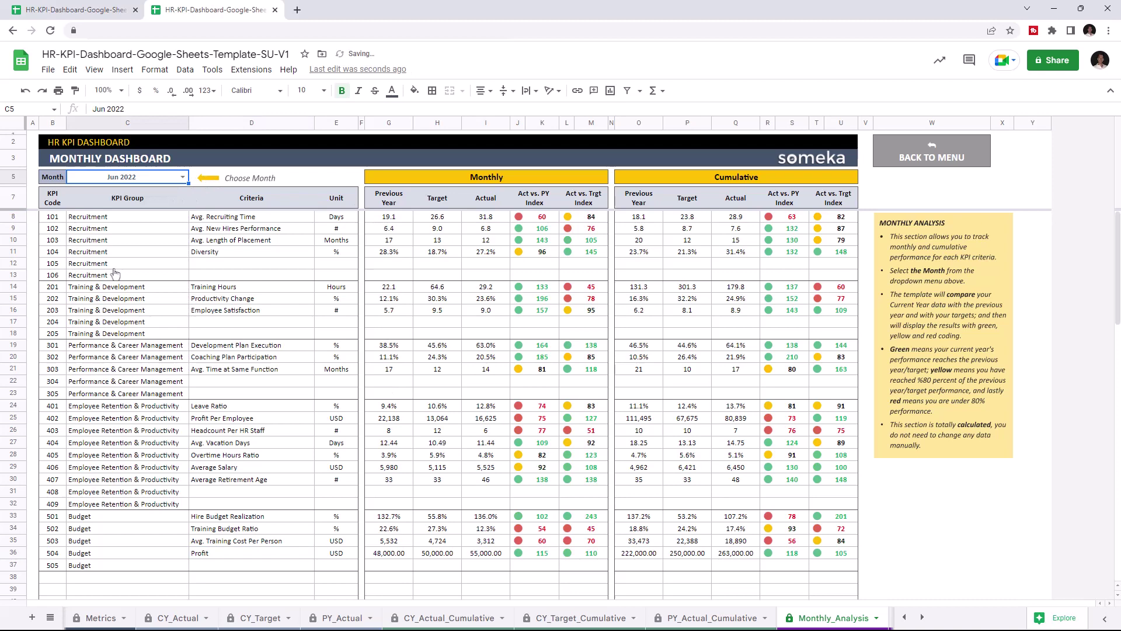
click(922, 617)
click(753, 618)
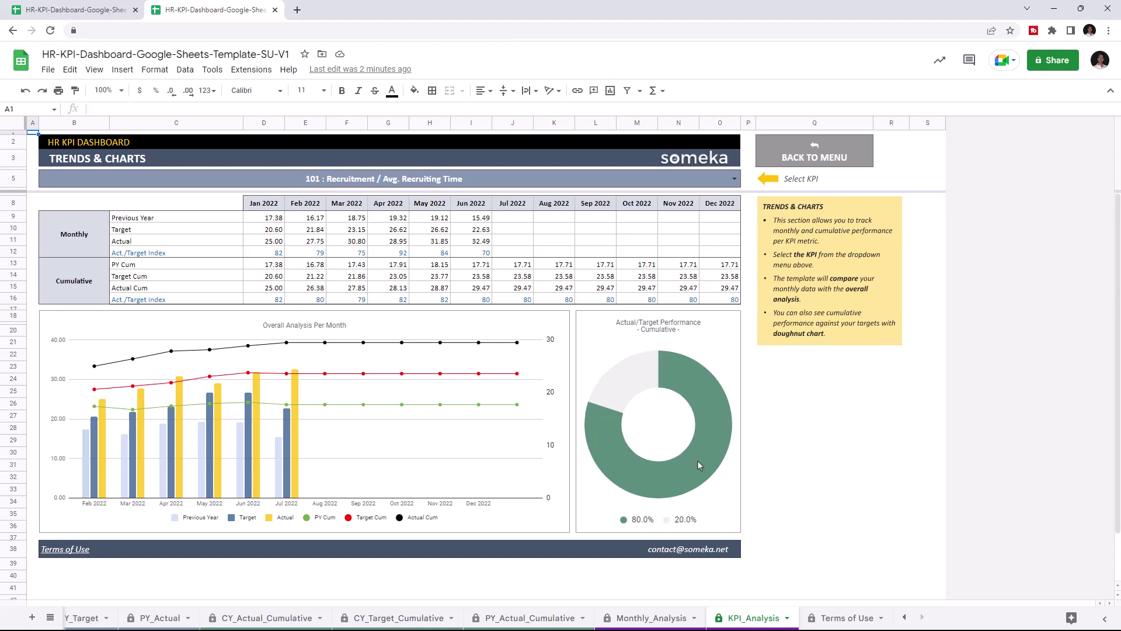
Try KPIs 102, 103, 104 and 201 in the chart selector, settling on 405 Overtime Hours Ratio
click(734, 180)
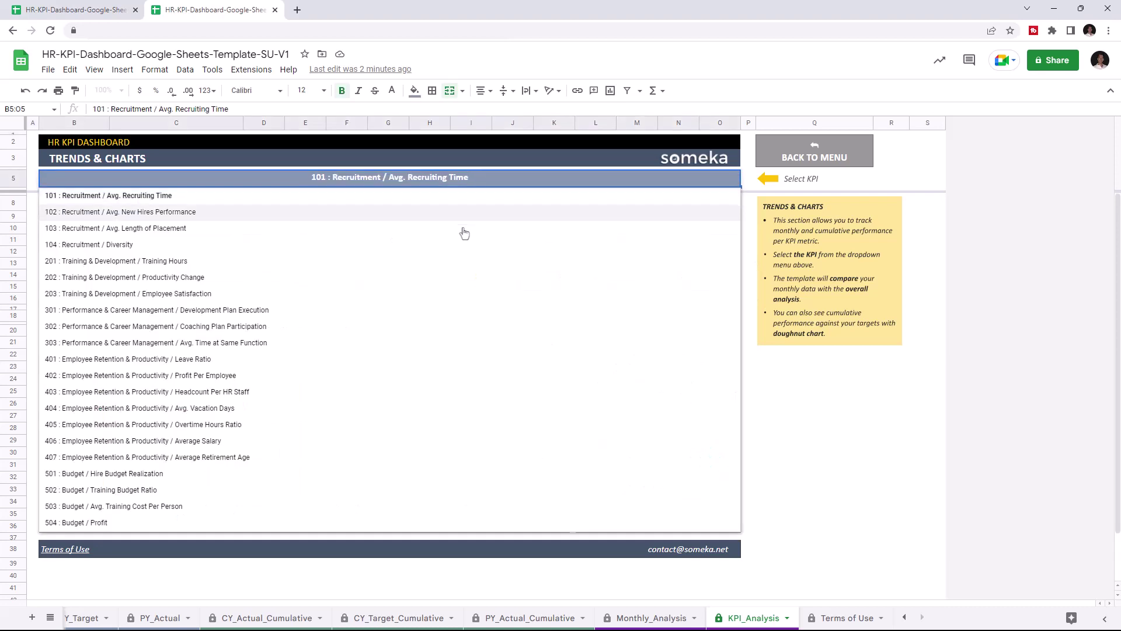
click(306, 220)
click(734, 179)
click(305, 238)
click(734, 179)
click(649, 244)
click(733, 179)
click(633, 261)
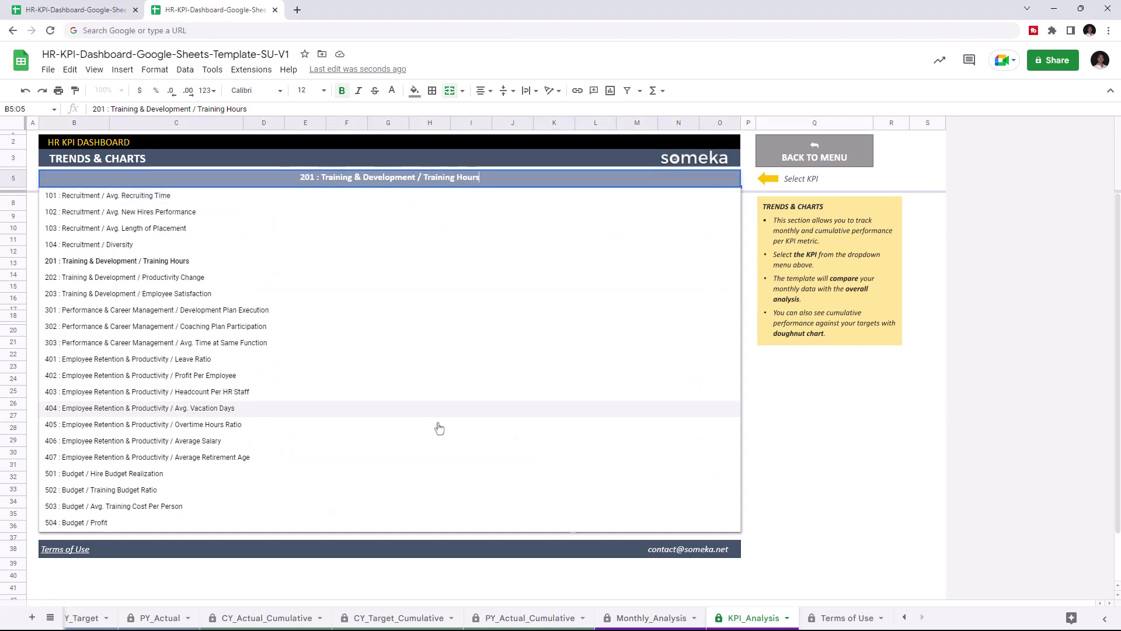
click(438, 424)
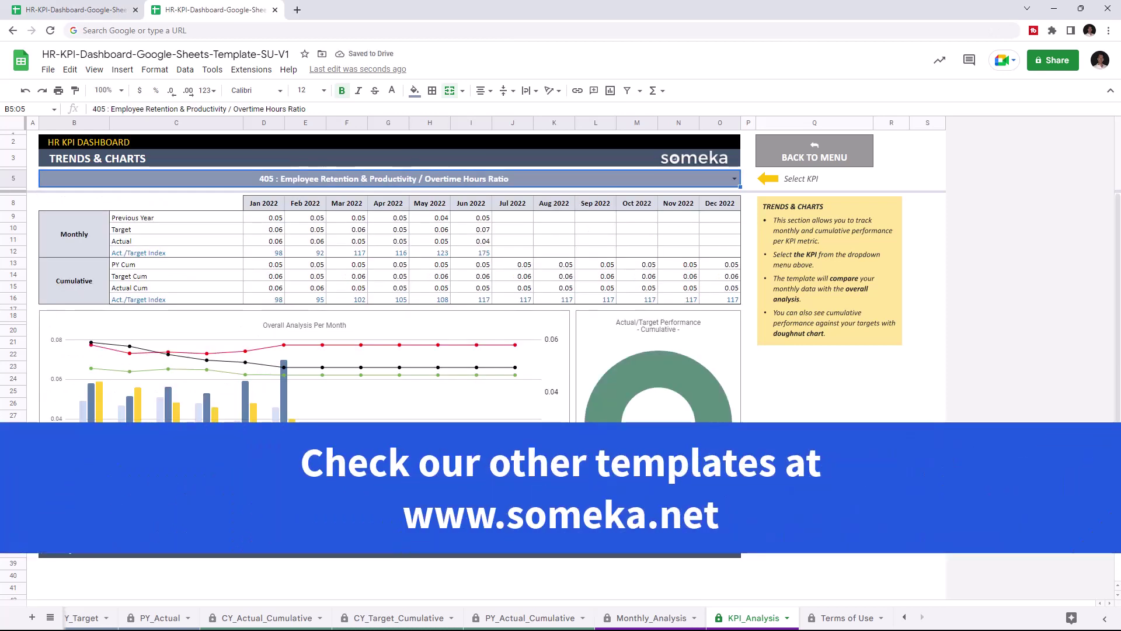